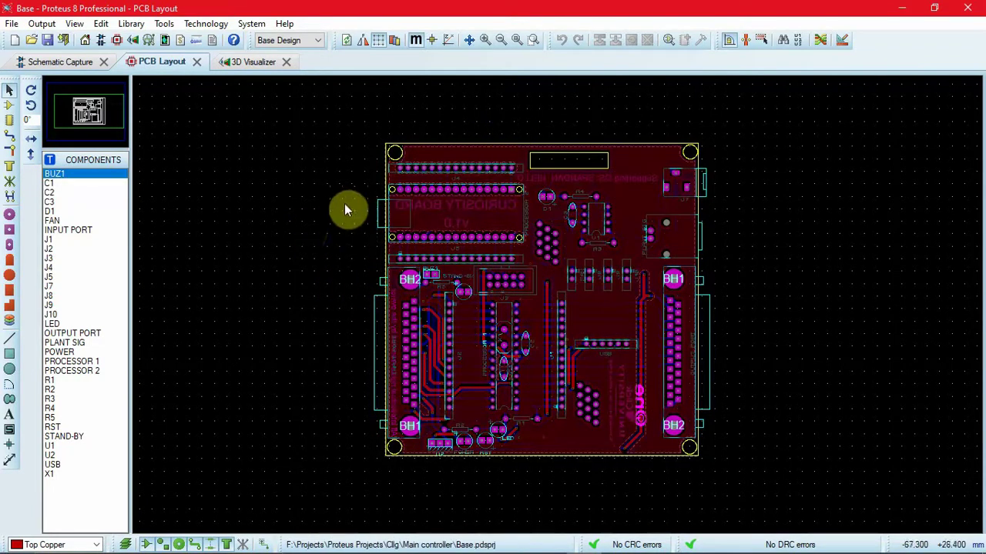
Set the active PCB layer to Board Edge.
{"action": "left_click", "coordinate": [96, 544]}
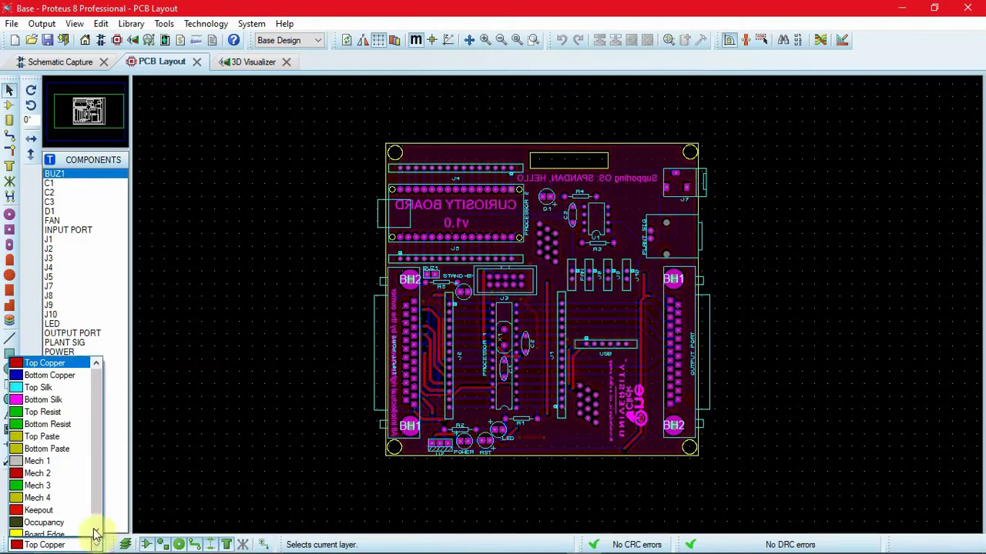
{"action": "left_click", "coordinate": [97, 526]}
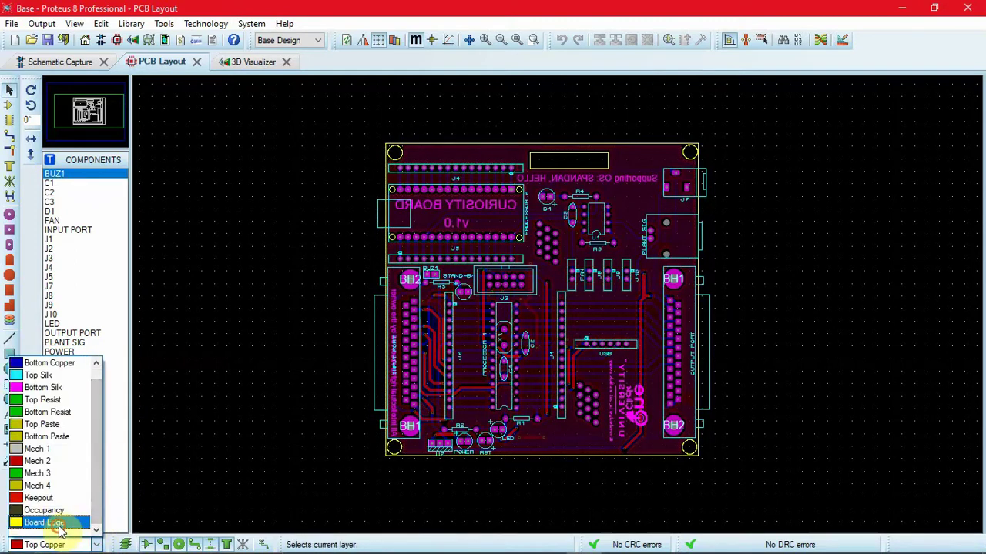
{"action": "left_click", "coordinate": [60, 523]}
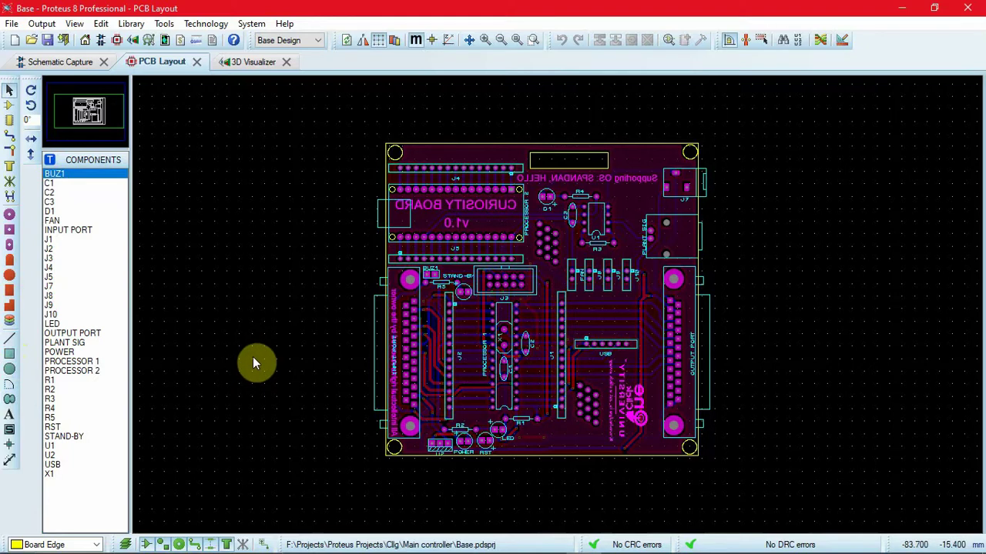
Try to change the layer of the board outline from Board Edge to Keepout.
{"action": "right_click", "coordinate": [389, 155]}
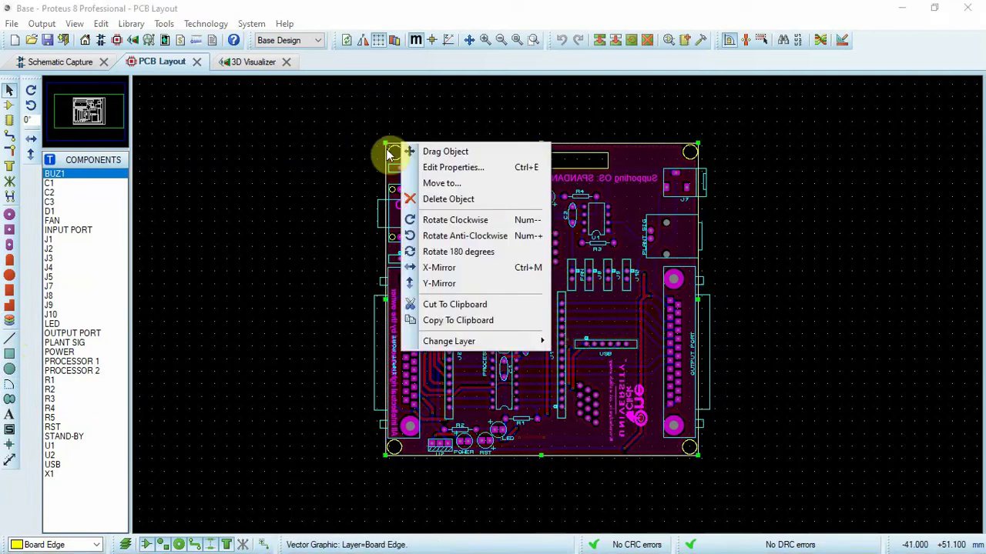
{"action": "mouse_move", "coordinate": [500, 341]}
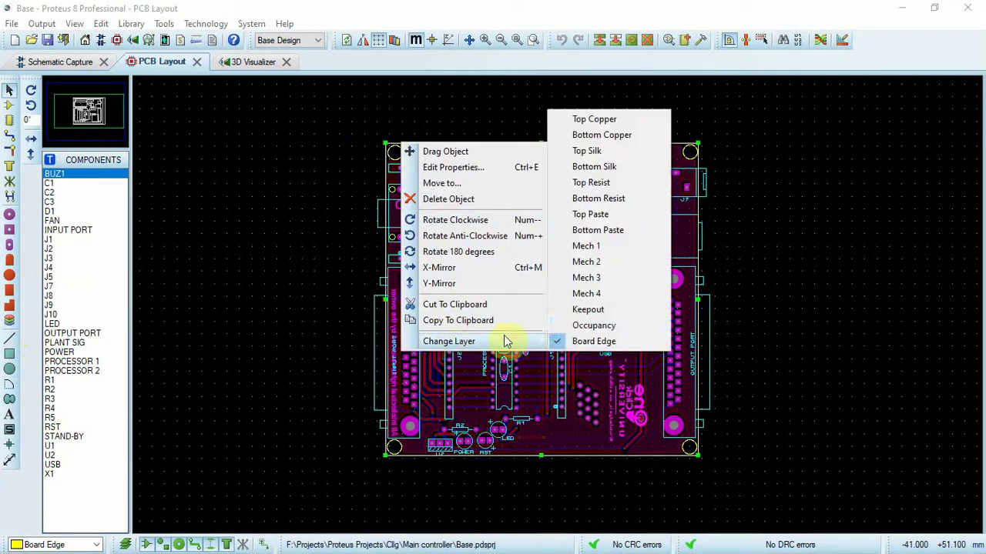
{"action": "left_click", "coordinate": [574, 312]}
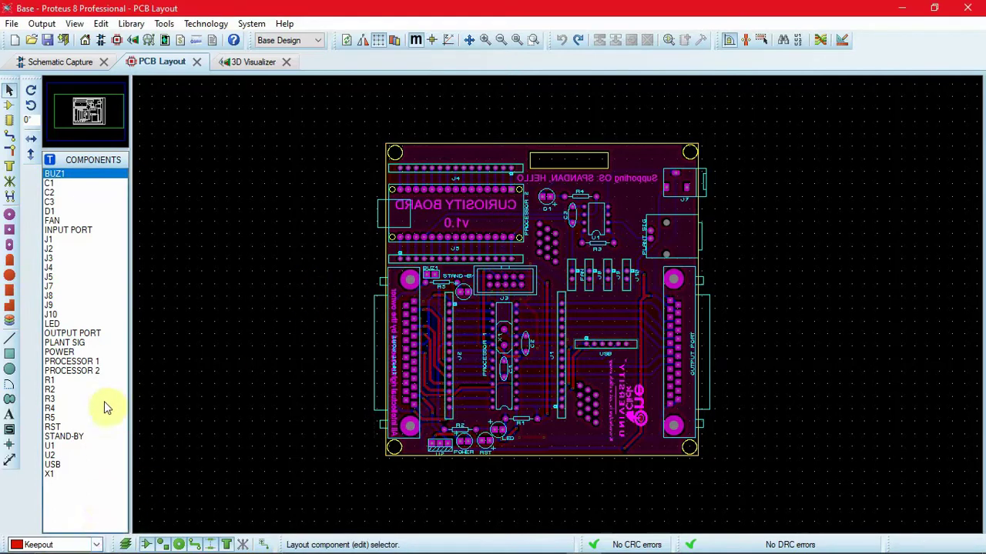
Make Top Copper the active layer and toggle the selection filters to isolate the objects on that layer and restore the full view.
{"action": "left_click", "coordinate": [96, 545]}
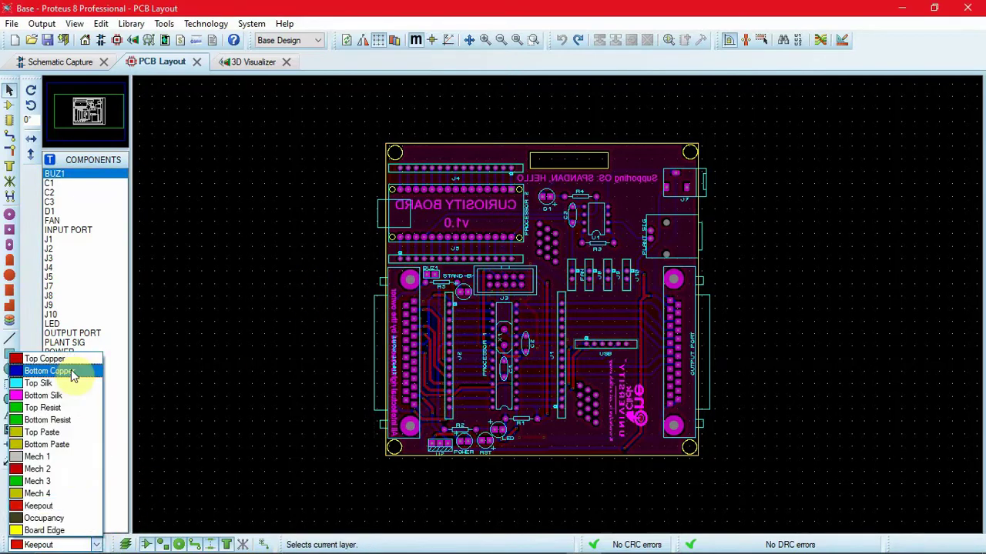
{"action": "left_click", "coordinate": [62, 362]}
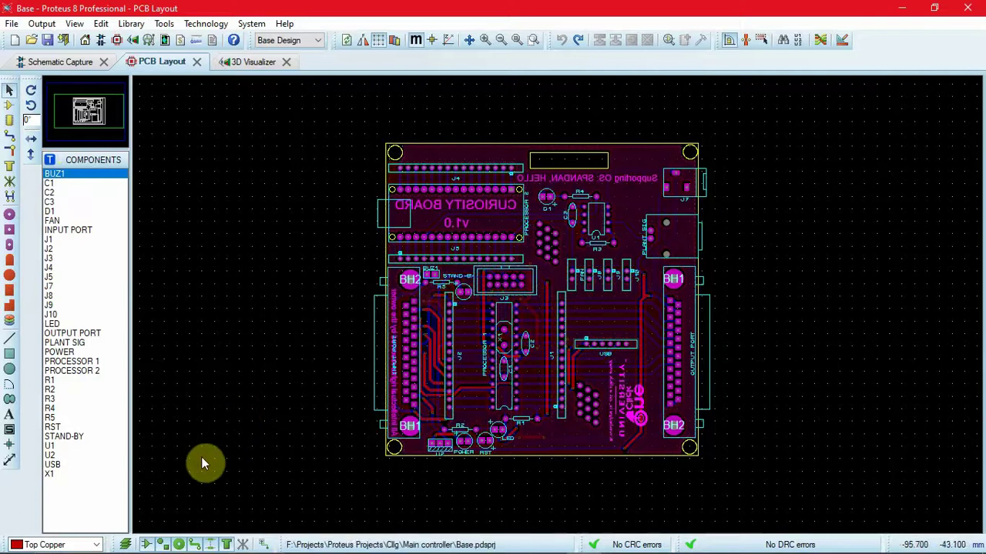
{"action": "left_click", "coordinate": [123, 545]}
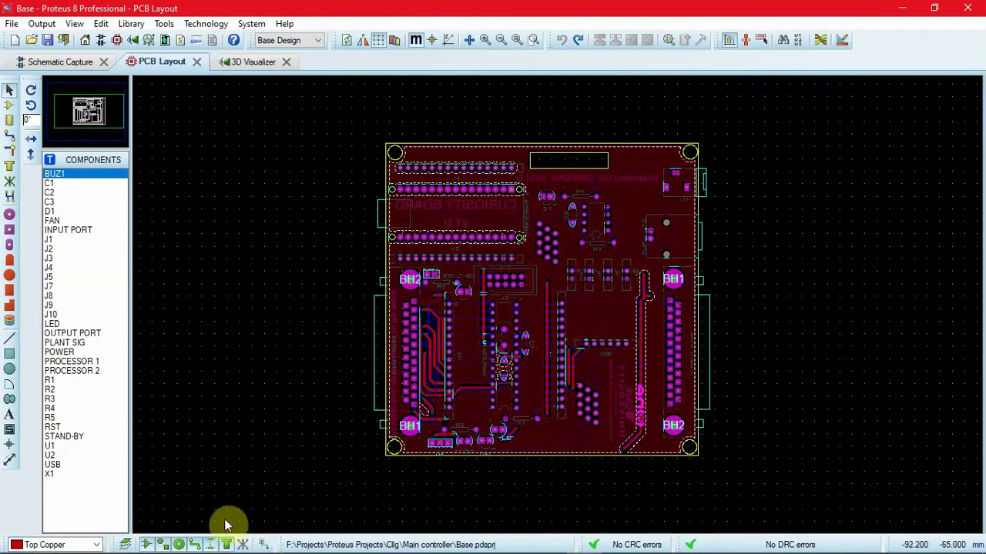
{"action": "left_click", "coordinate": [227, 542]}
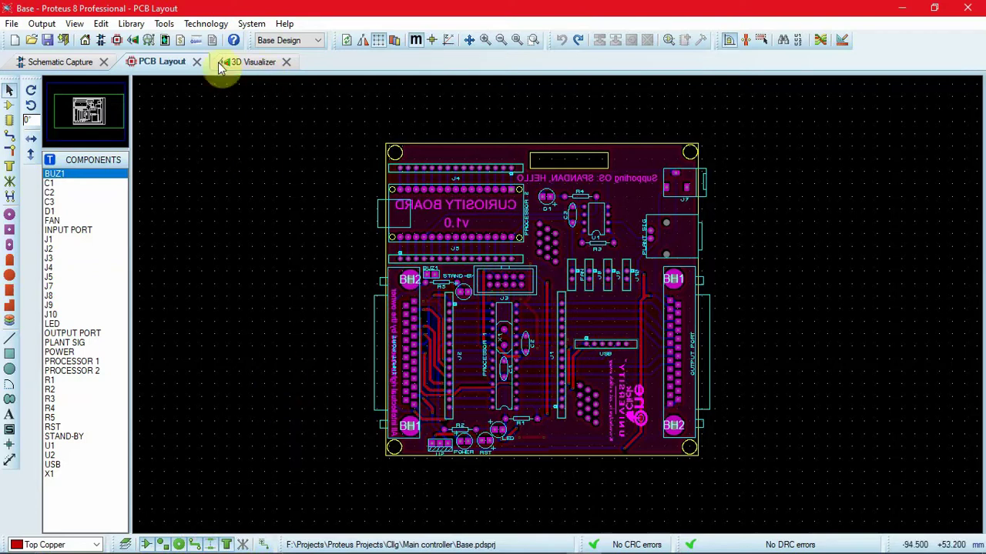
Review the displayed layers in the display settings and the list of available trace styles.
{"action": "left_click", "coordinate": [394, 41]}
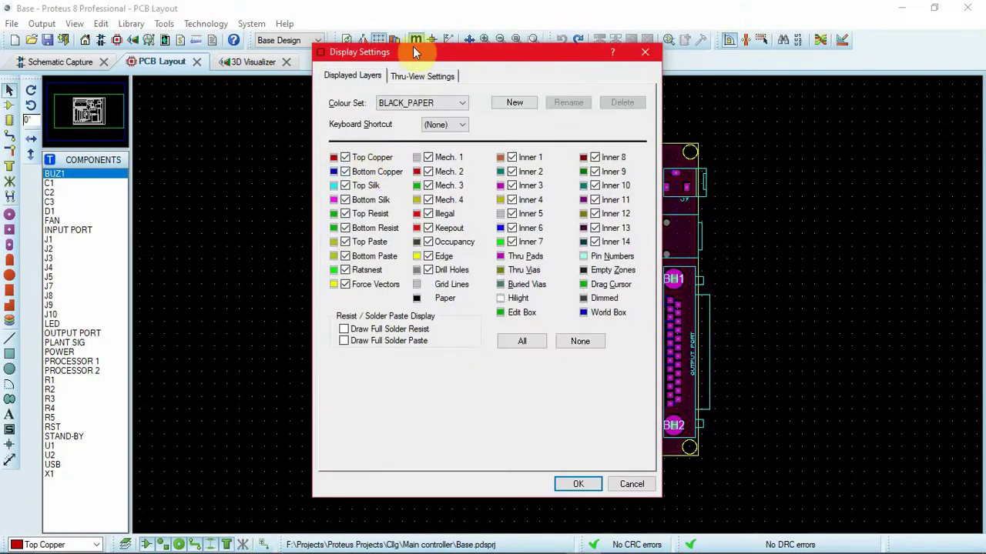
{"action": "left_click_drag", "start_coordinate": [413, 47], "coordinate": [398, 64]}
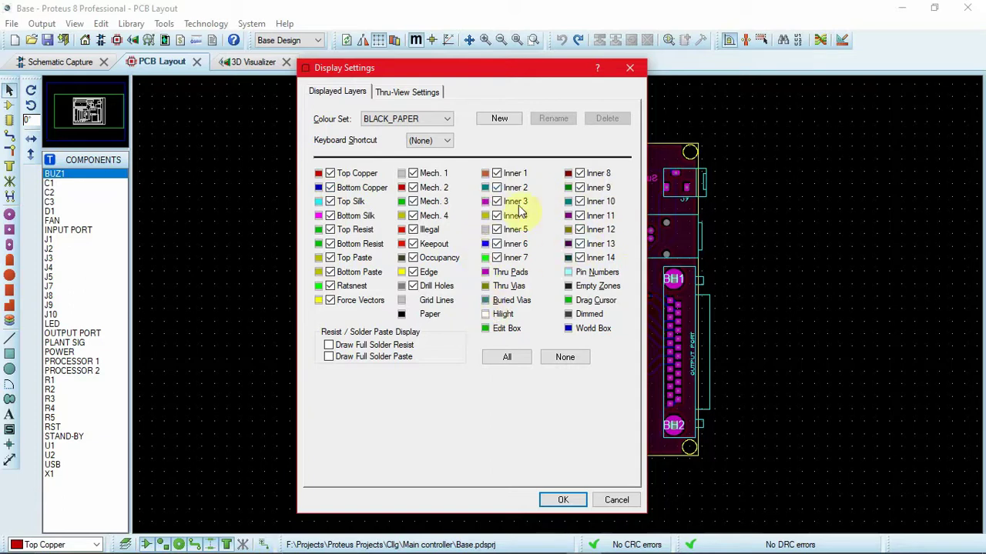
{"action": "left_click", "coordinate": [563, 500]}
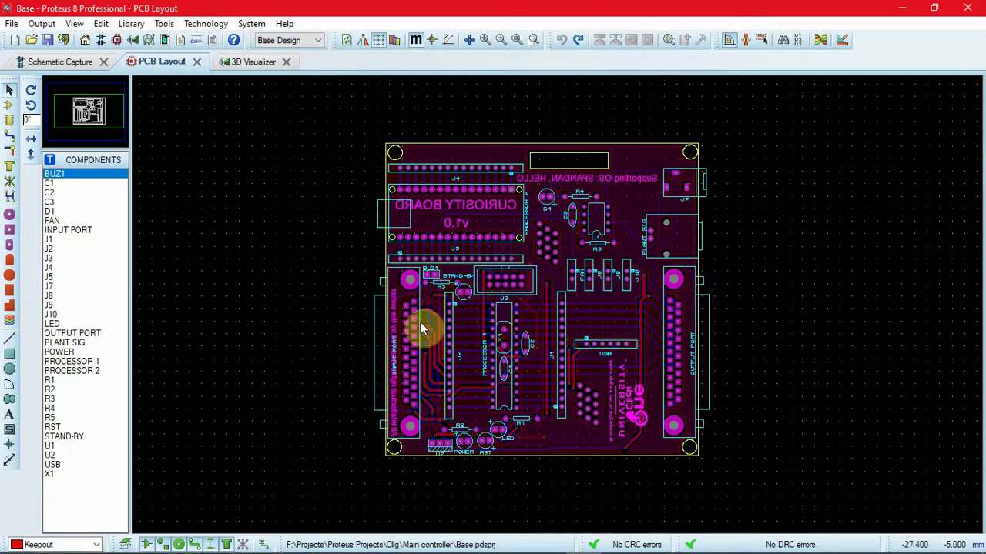
{"action": "left_click", "coordinate": [9, 167]}
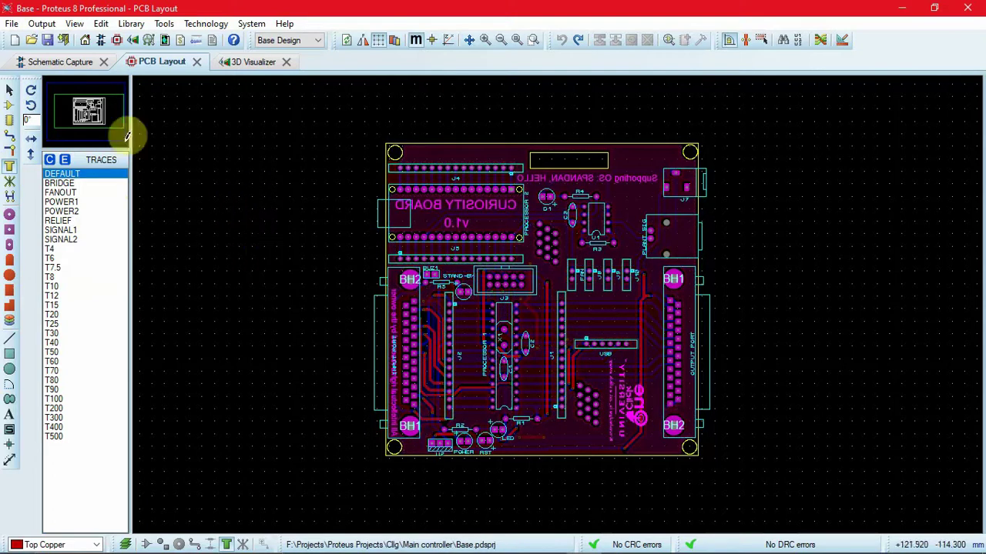
{"action": "left_click", "coordinate": [9, 92]}
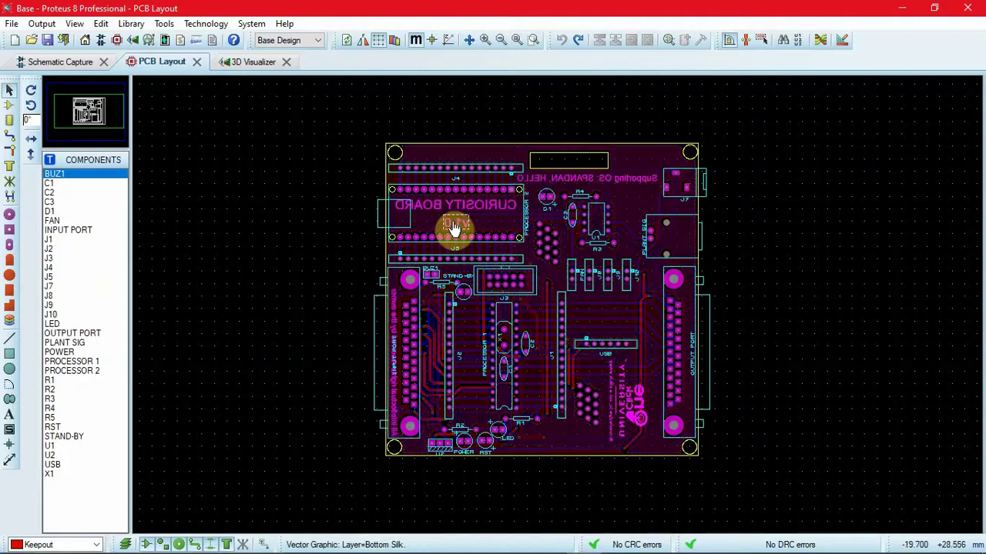
Examine the upper part of the board around the processor and connectors, and review the list of available PCB layers.
{"action": "scroll", "coordinate": [531, 312], "scroll_direction": "up", "scroll_amount": 1}
{"action": "scroll", "coordinate": [508, 313], "scroll_direction": "up", "scroll_amount": 1}
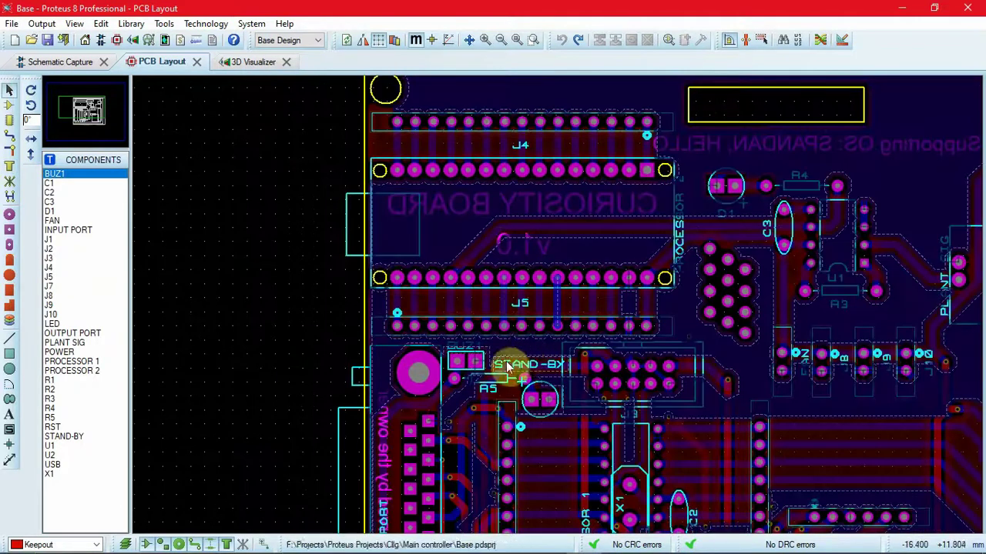
{"action": "scroll", "coordinate": [544, 264], "scroll_direction": "down", "scroll_amount": 1}
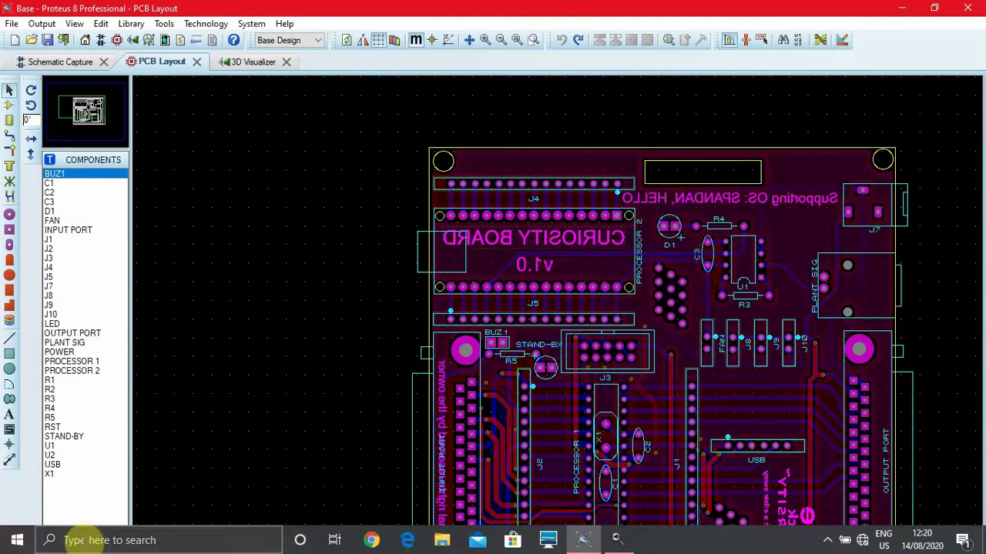
{"action": "left_click", "coordinate": [97, 545]}
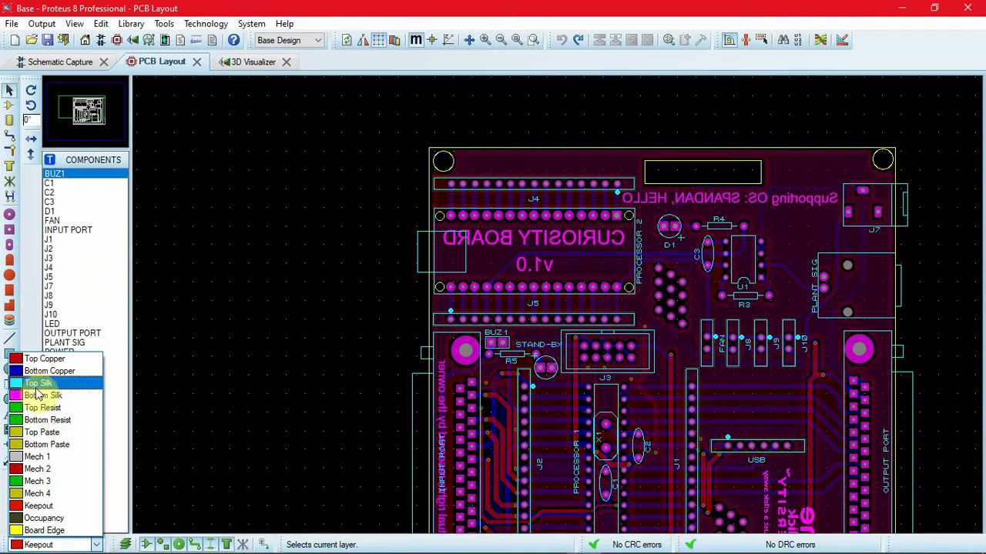
{"action": "left_click", "coordinate": [233, 399]}
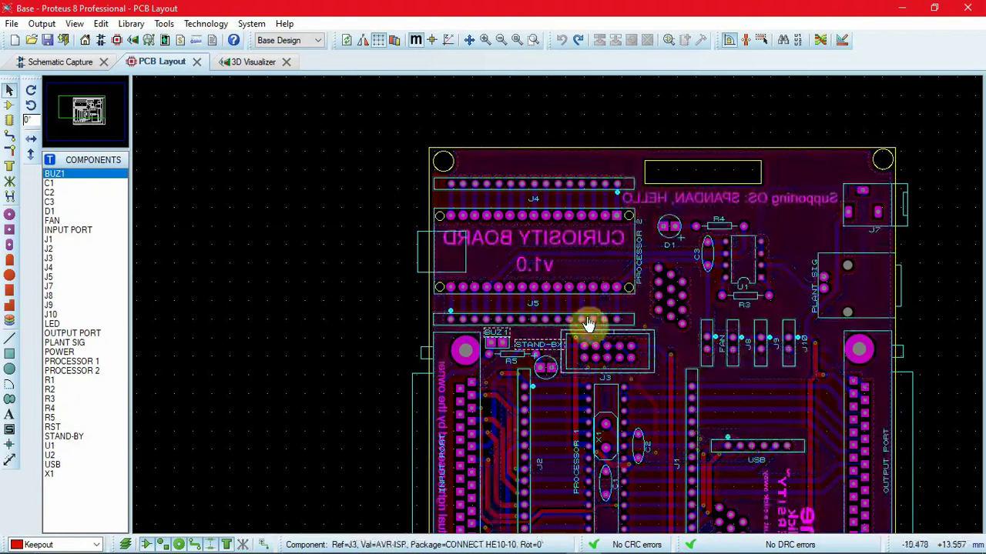
{"action": "scroll", "coordinate": [559, 312], "scroll_direction": "up", "scroll_amount": 1}
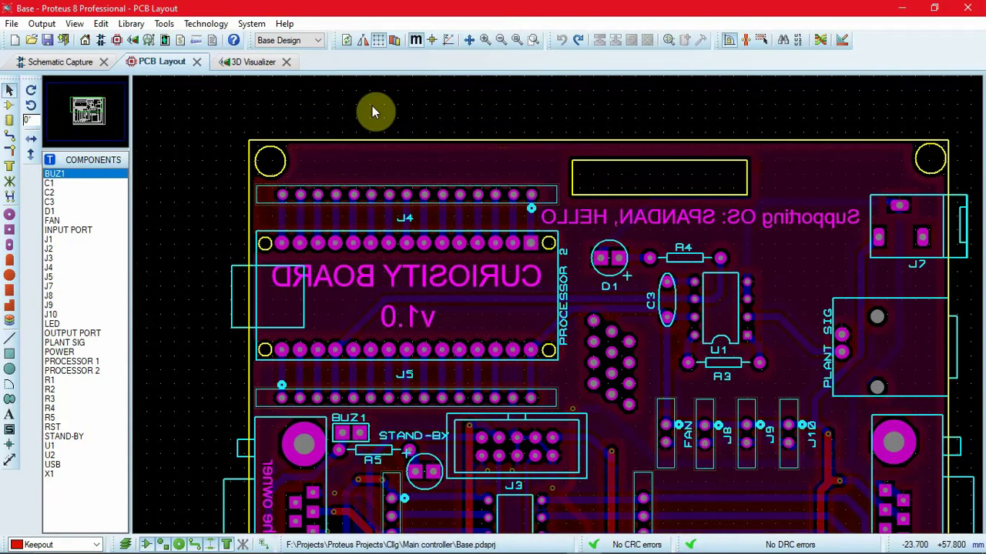
Inspect the board's back and the close-up of its front components in the 3D Visualizer, ending at the front view.
{"action": "left_click", "coordinate": [252, 62]}
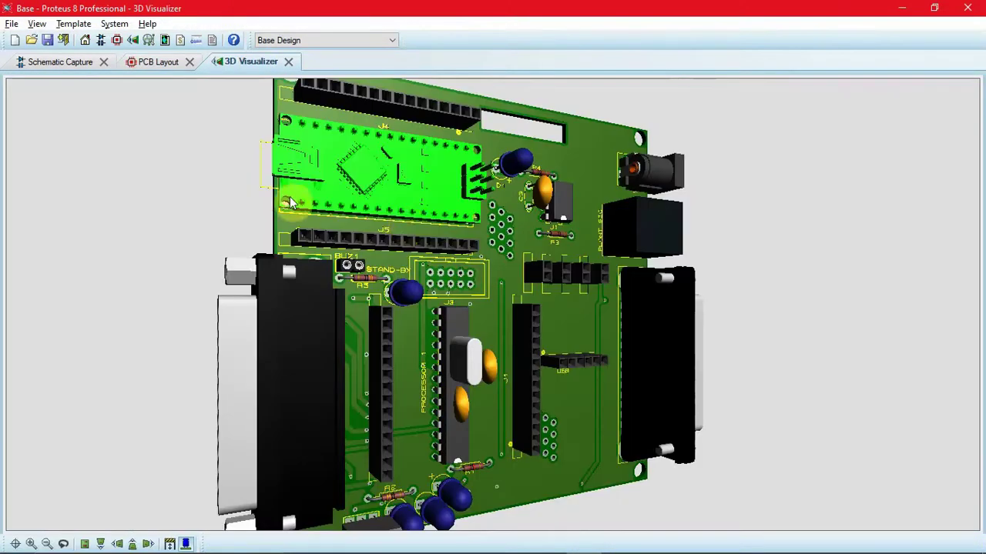
{"action": "left_click_drag", "start_coordinate": [493, 305], "coordinate": [716, 305]}
{"action": "right_click", "coordinate": [492, 305]}
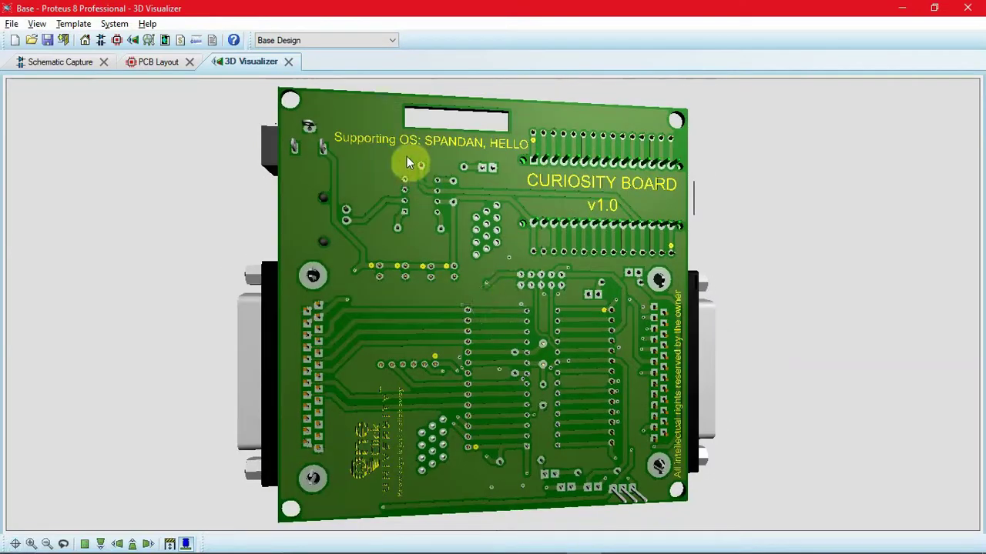
{"action": "middle_click", "coordinate": [568, 205]}
{"action": "scroll", "coordinate": [493, 305], "scroll_direction": "up", "scroll_amount": 6}
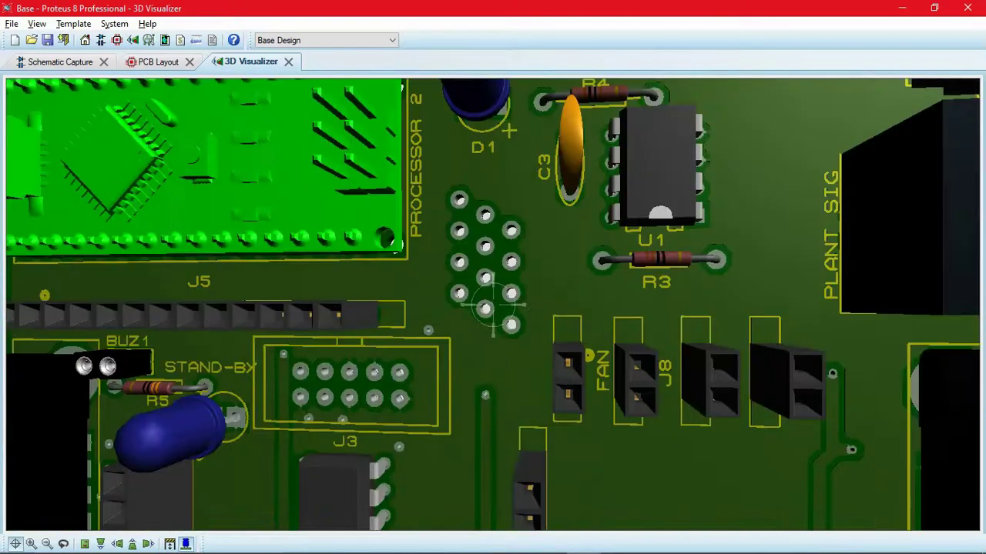
{"action": "right_click", "coordinate": [492, 305]}
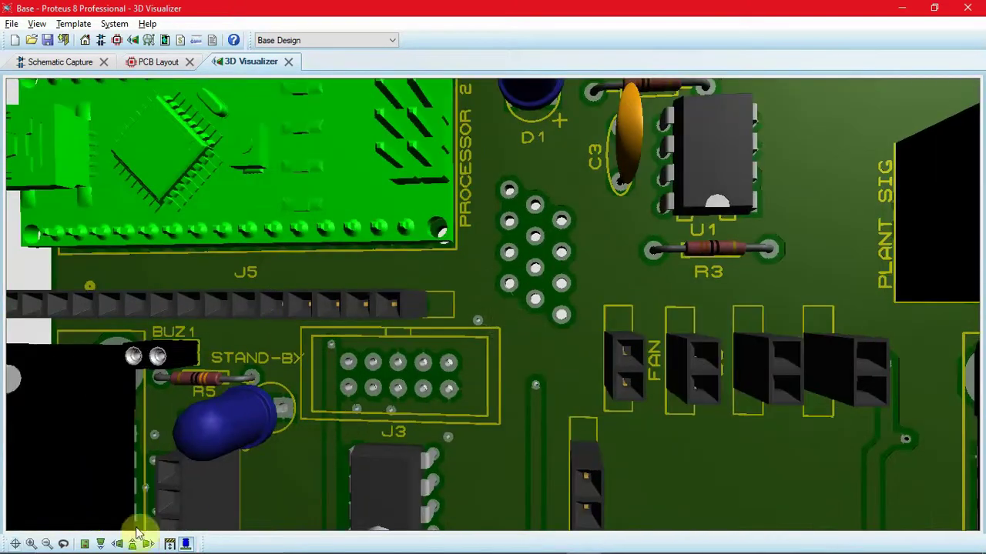
{"action": "left_click", "coordinate": [86, 545]}
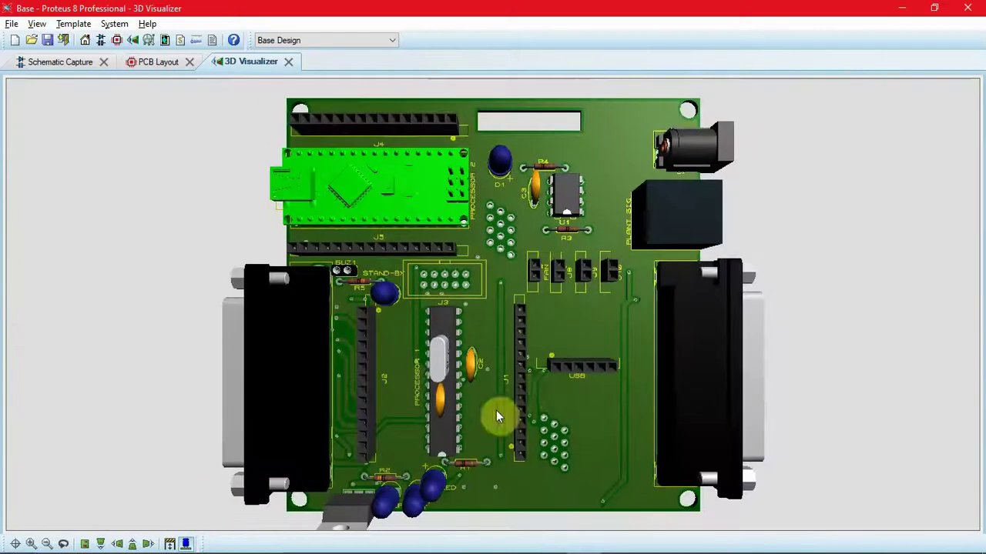
Inspect the edge of the 3D board beside the port connector and return to the front view.
{"action": "middle_click", "coordinate": [490, 321]}
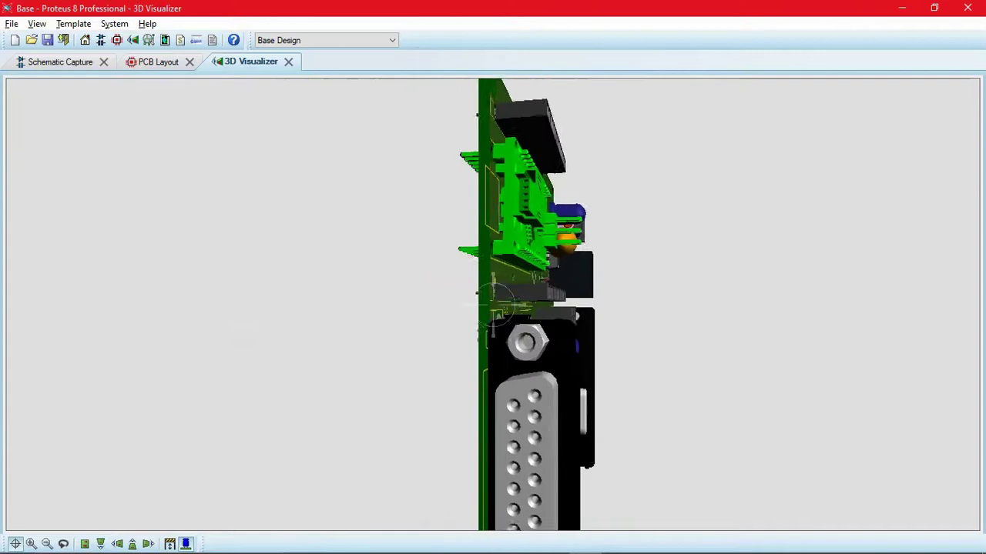
{"action": "scroll", "coordinate": [493, 305], "scroll_direction": "up", "scroll_amount": 3}
{"action": "right_click", "coordinate": [492, 304]}
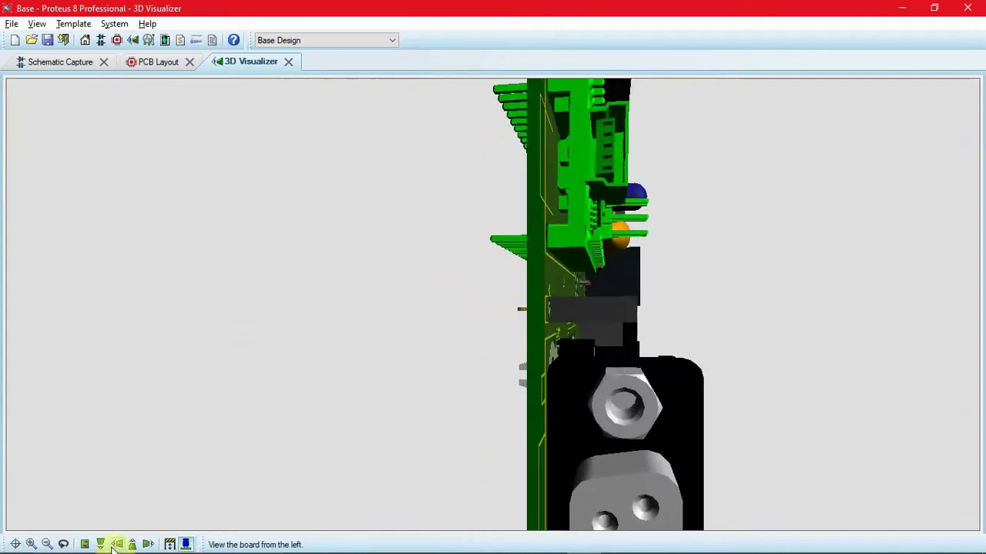
{"action": "left_click", "coordinate": [85, 544]}
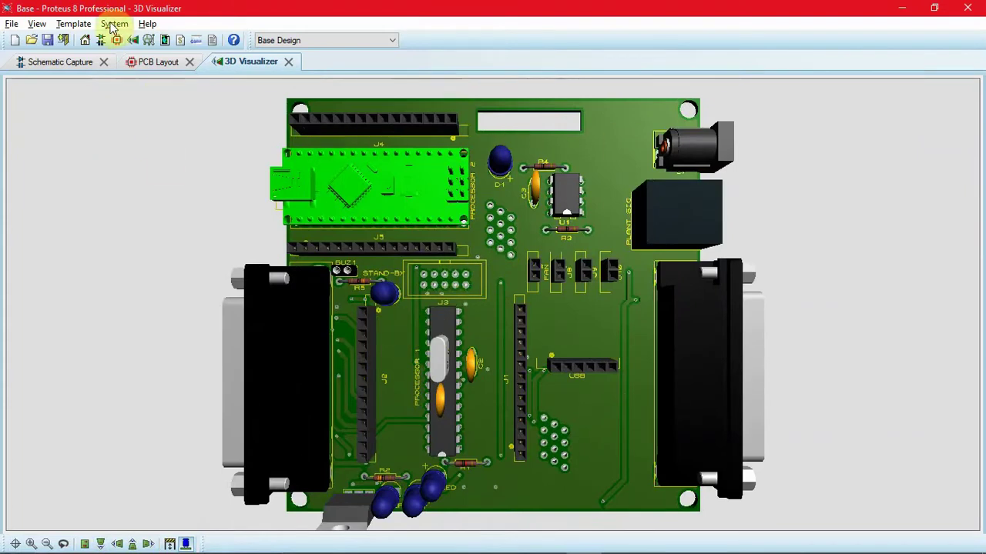
Set the resist transparency to 100% in the 3D board's colour settings.
{"action": "left_click", "coordinate": [115, 24]}
{"action": "mouse_move", "coordinate": [73, 23]}
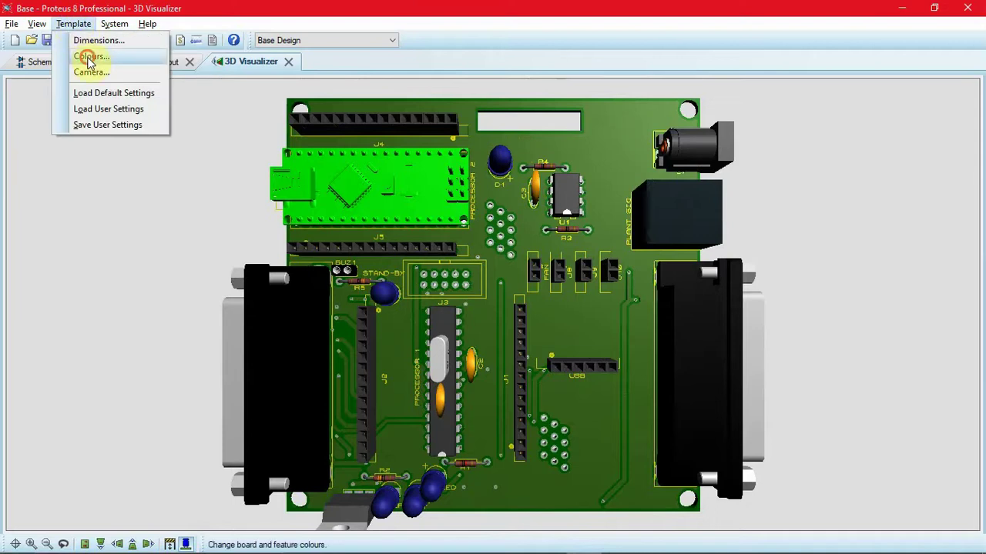
{"action": "left_click", "coordinate": [90, 57]}
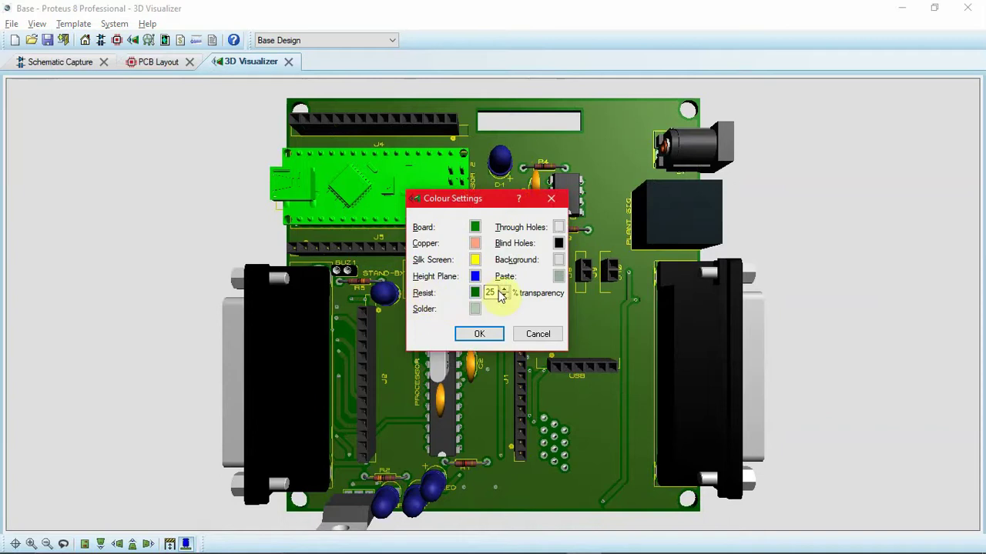
{"action": "left_click_drag", "start_coordinate": [493, 292], "coordinate": [498, 320]}
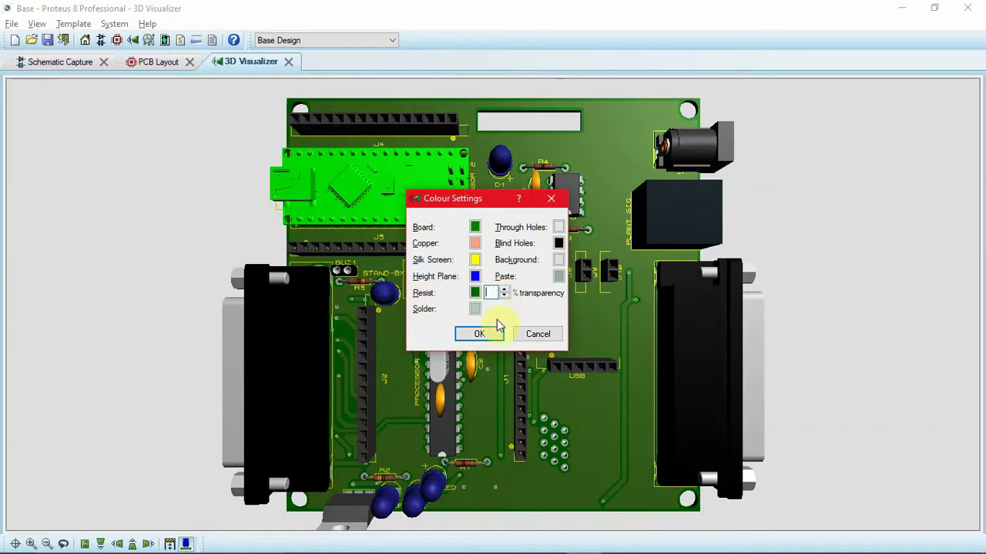
{"action": "type", "text": "100"}
{"action": "left_click", "coordinate": [479, 333]}
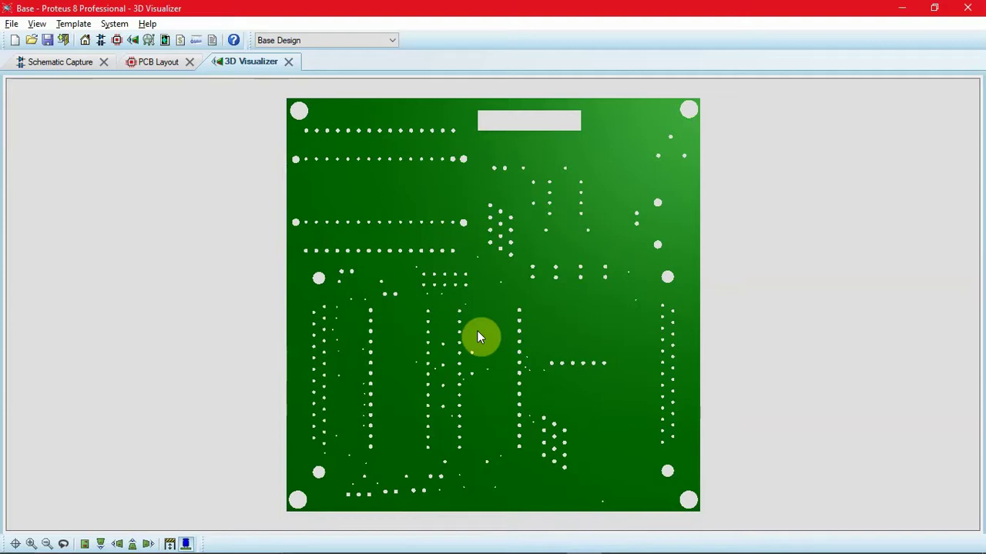
Examine the exposed copper on the front and back of the 3D board and return to the front view.
{"action": "left_click", "coordinate": [512, 303]}
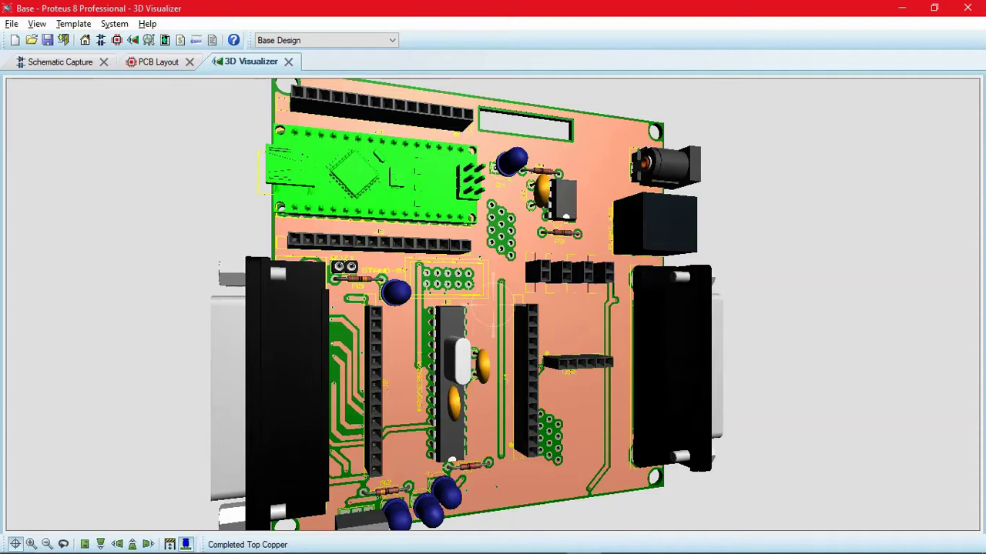
{"action": "left_click", "coordinate": [493, 304]}
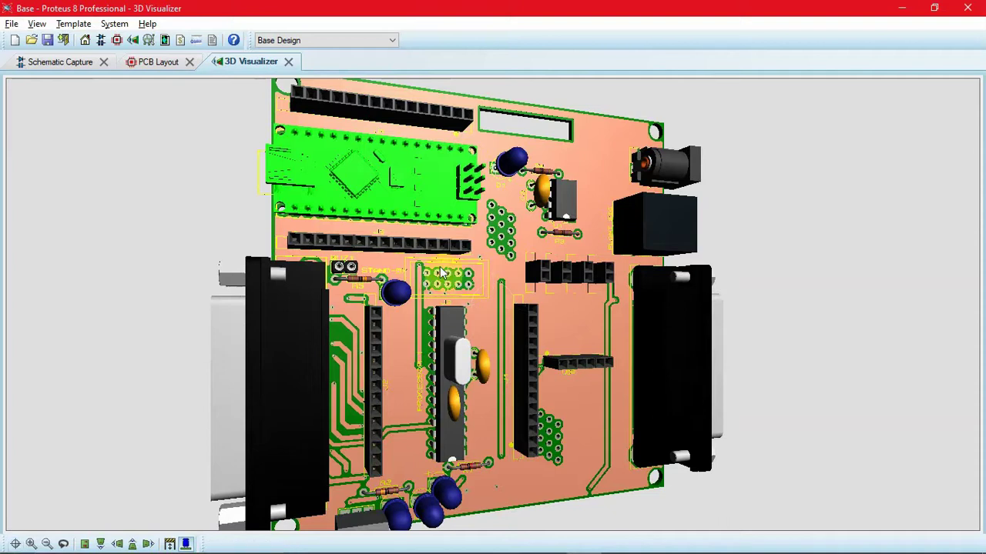
{"action": "left_click", "coordinate": [494, 276]}
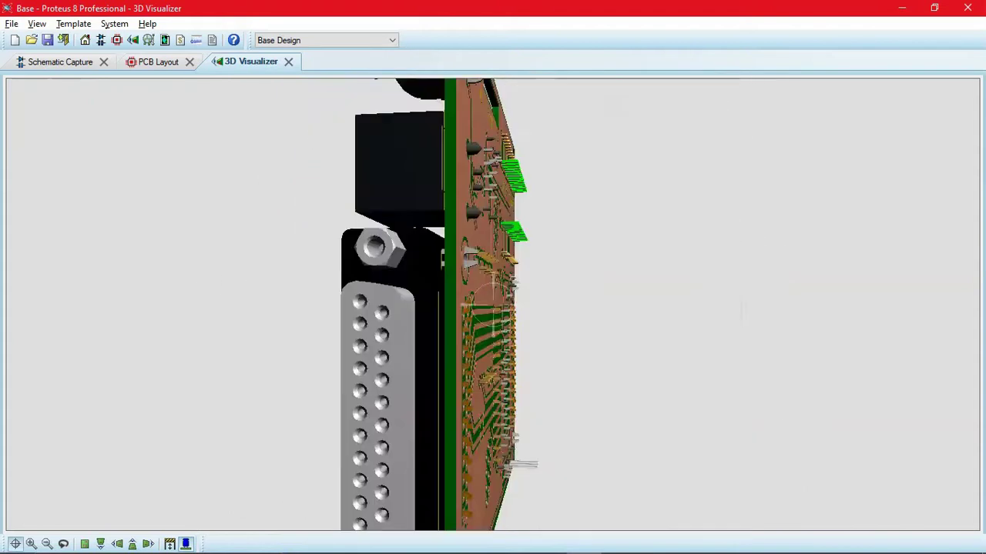
{"action": "left_click", "coordinate": [493, 308]}
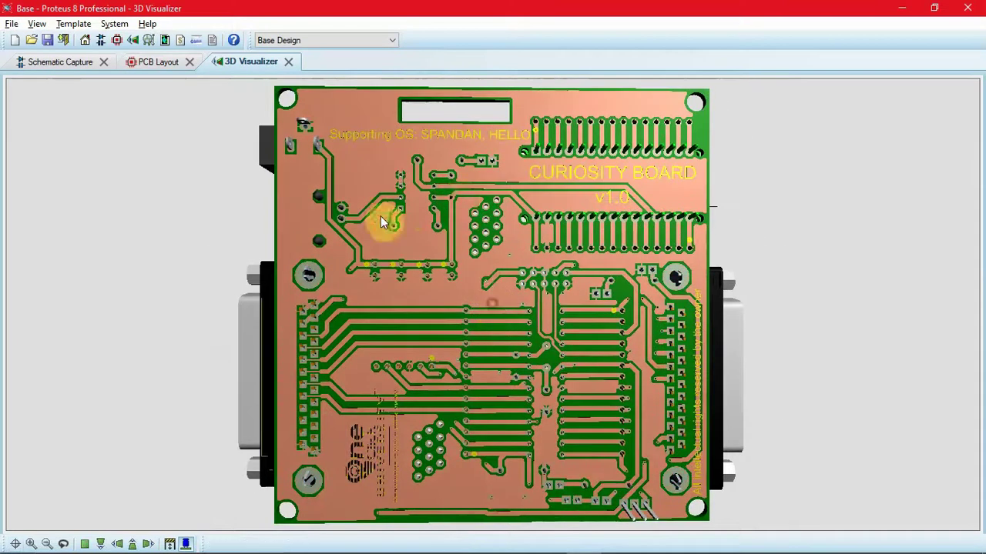
{"action": "left_click", "coordinate": [459, 229]}
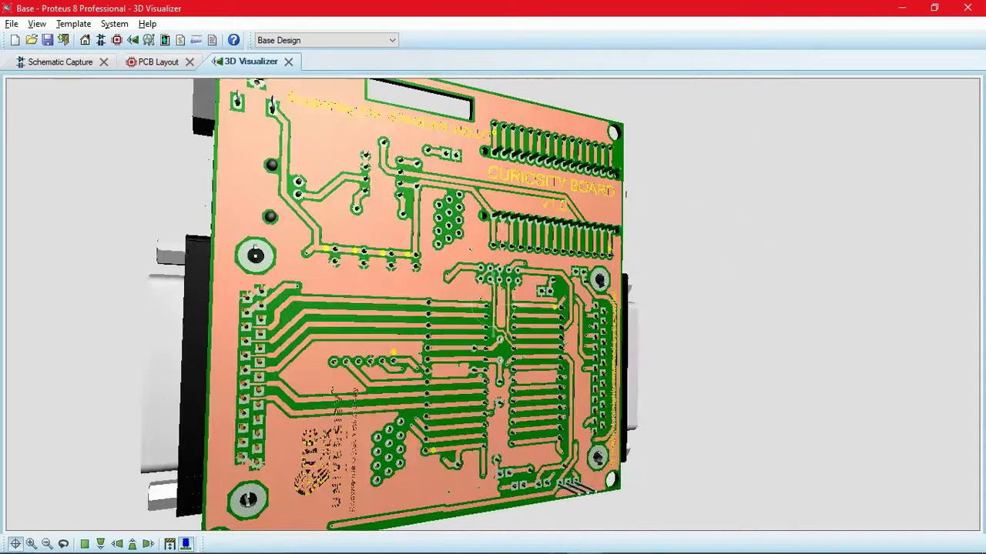
{"action": "left_click", "coordinate": [388, 320]}
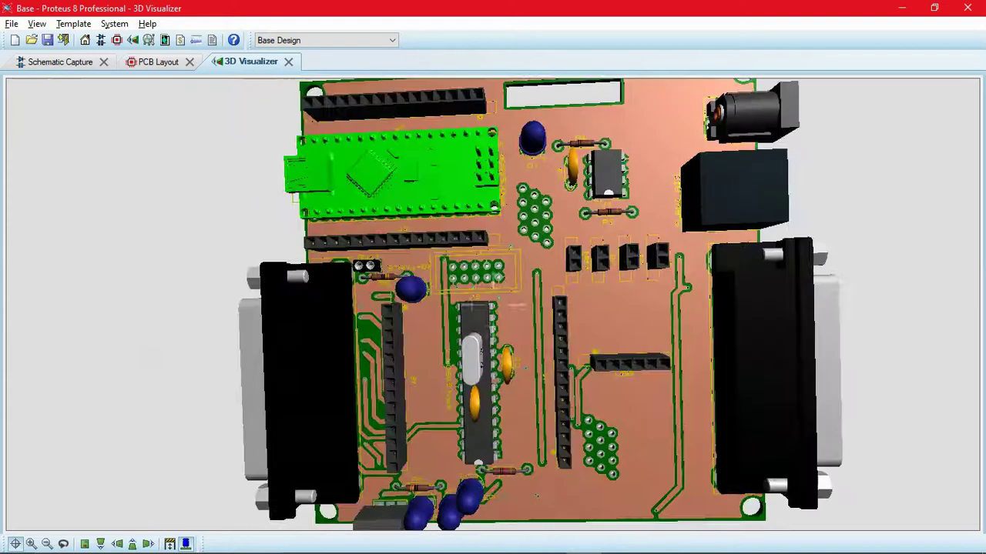
{"action": "right_click", "coordinate": [494, 308]}
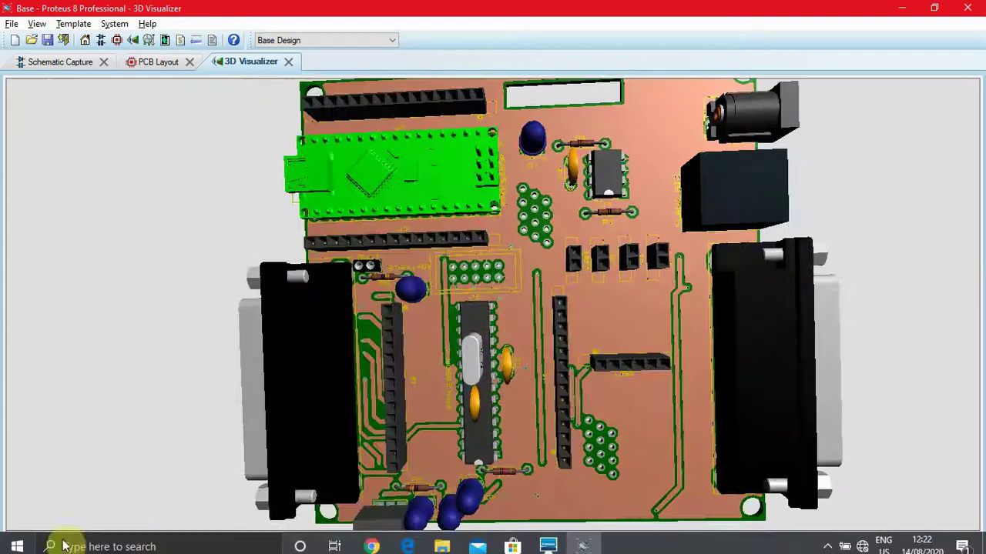
{"action": "left_click", "coordinate": [83, 543]}
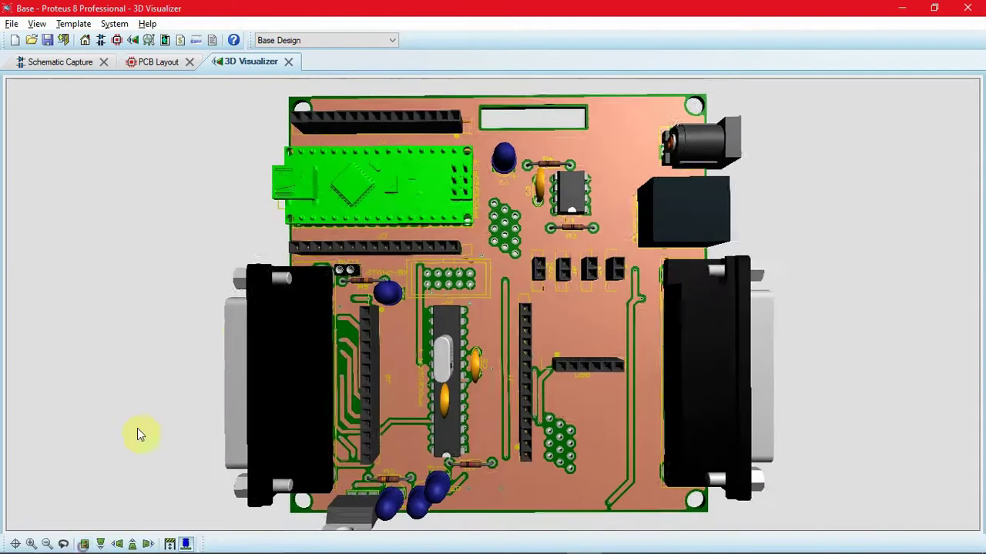